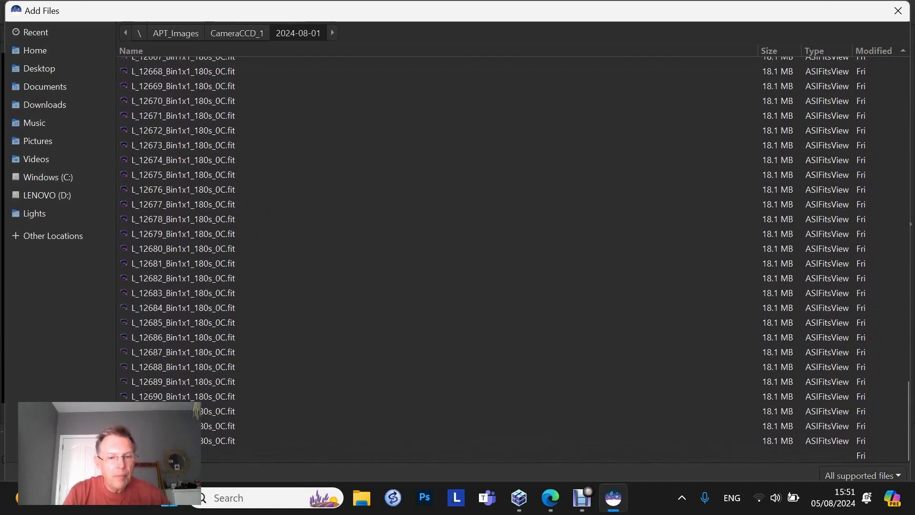
Add all light frames from the 2024-08-01 and C:\APT_Images\CameraCCD_1\2024-07-30 Triffid Nebula folders
{"action": "key", "text": "ctrl+a"}
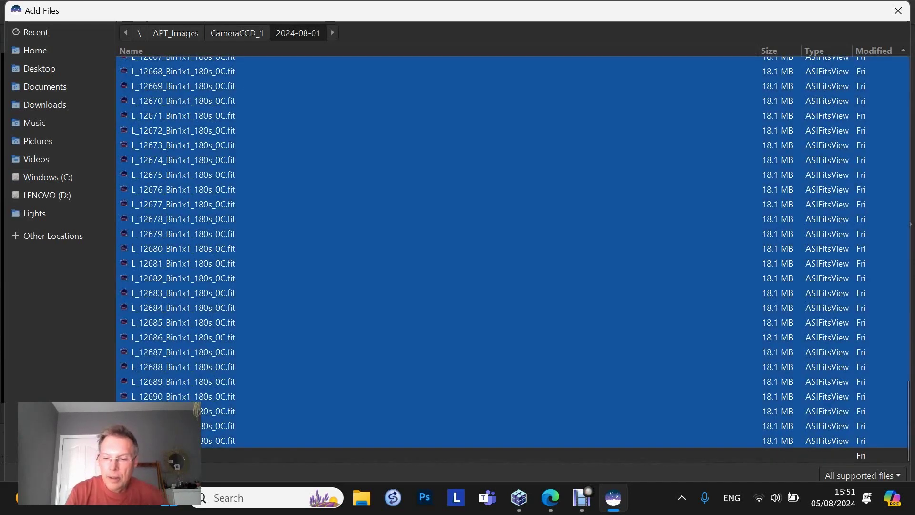
{"action": "key", "text": "Return"}
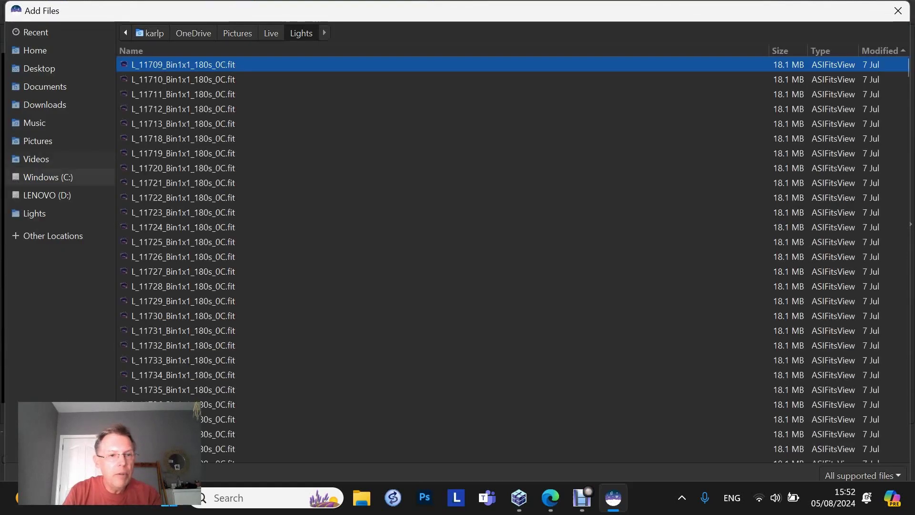
{"action": "left_click", "coordinate": [48, 177]}
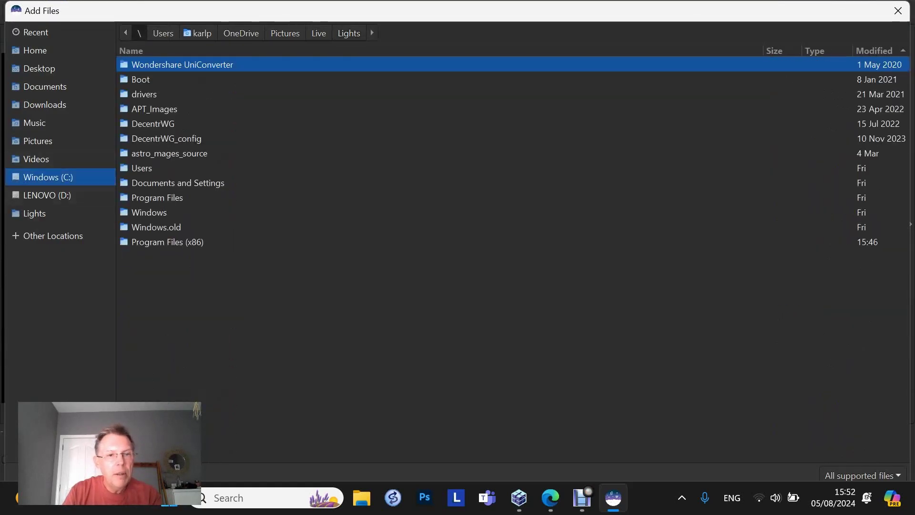
{"action": "double_click", "coordinate": [154, 108]}
{"action": "double_click", "coordinate": [147, 79]}
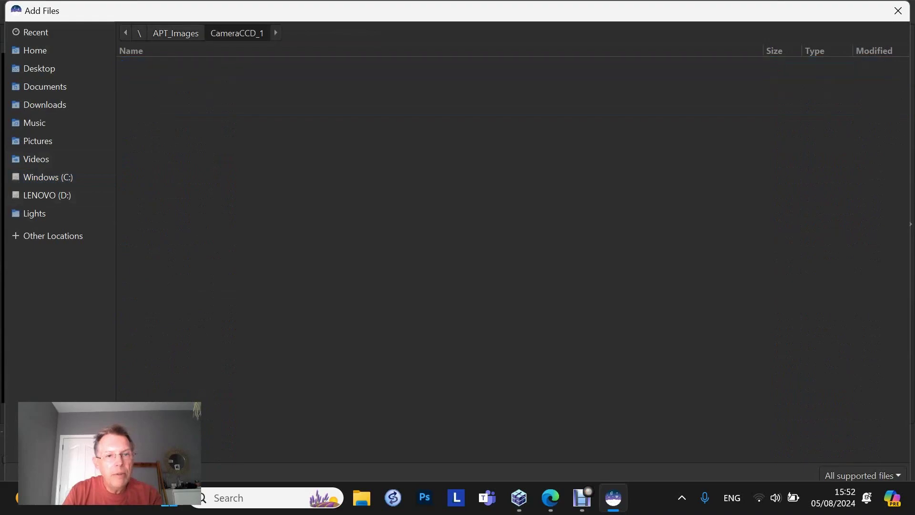
{"action": "scroll", "coordinate": [515, 259], "scroll_direction": "down", "scroll_amount": 15}
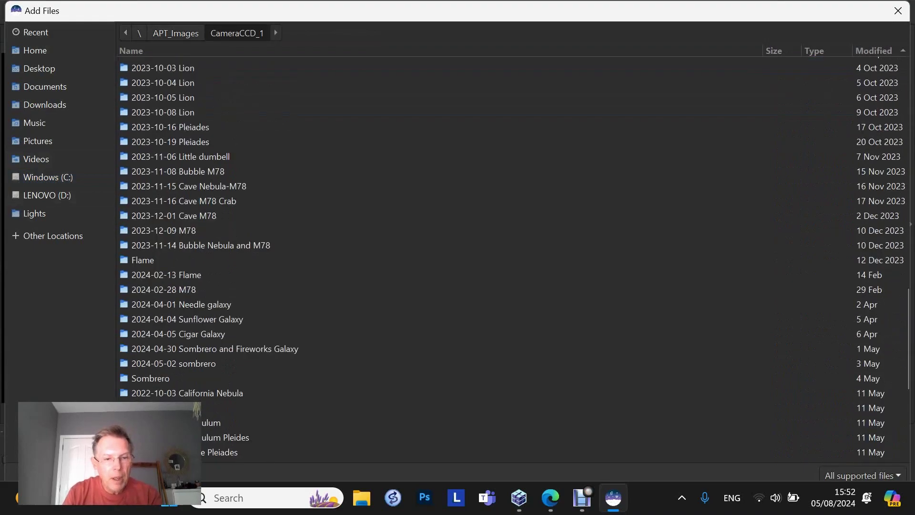
{"action": "scroll", "coordinate": [515, 259], "scroll_direction": "down", "scroll_amount": 6}
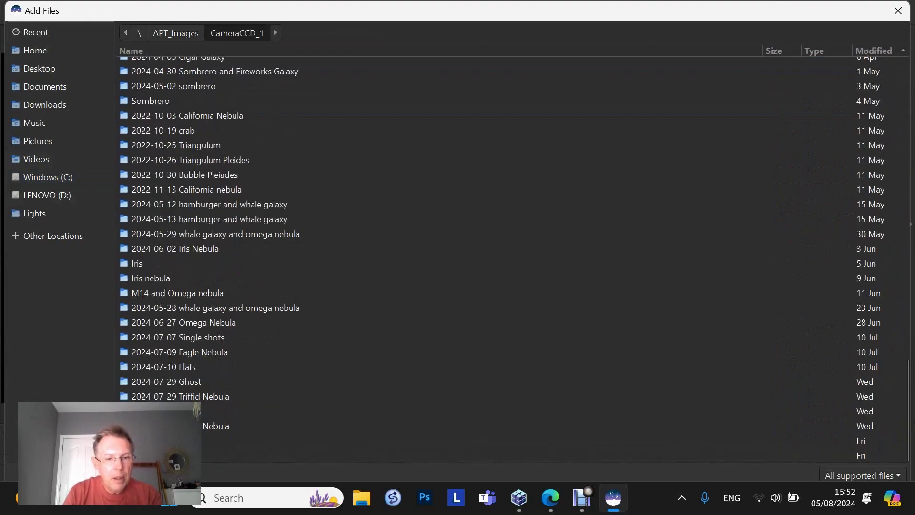
{"action": "double_click", "coordinate": [216, 425]}
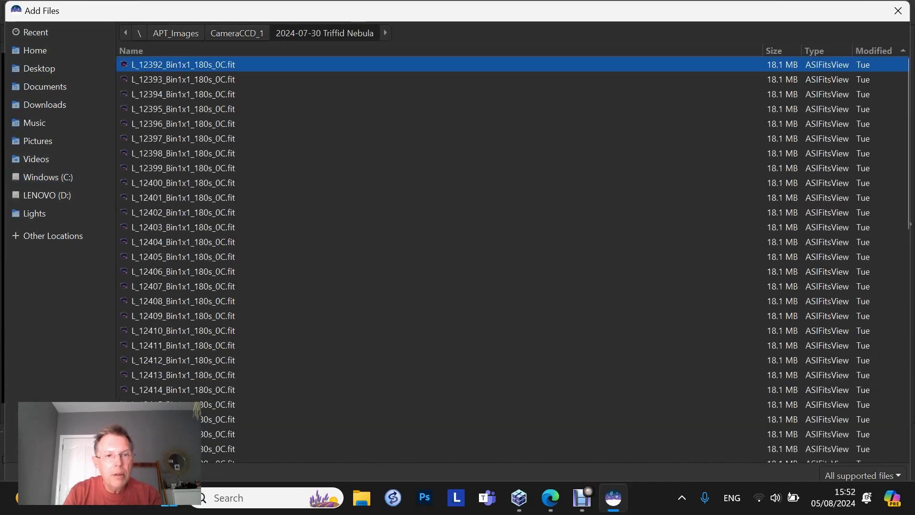
{"action": "scroll", "coordinate": [515, 259], "scroll_direction": "down", "scroll_amount": 12}
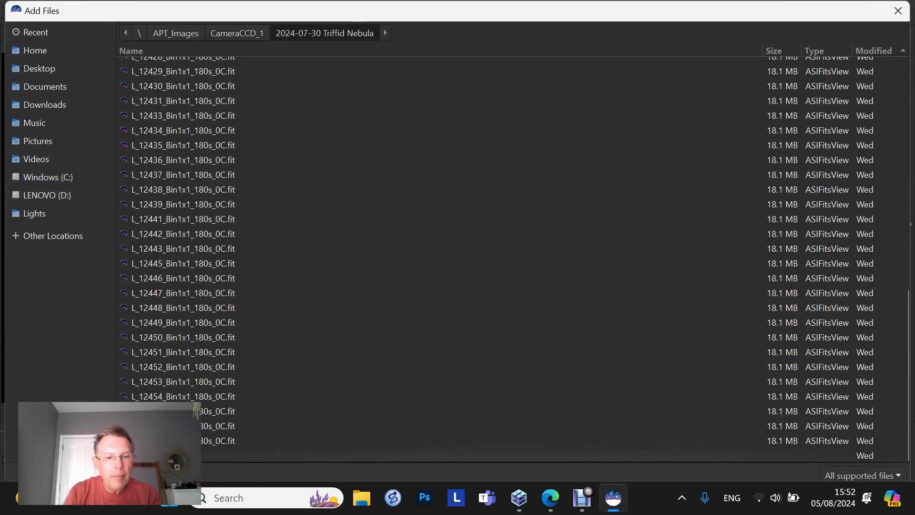
{"action": "key", "text": "ctrl+a"}
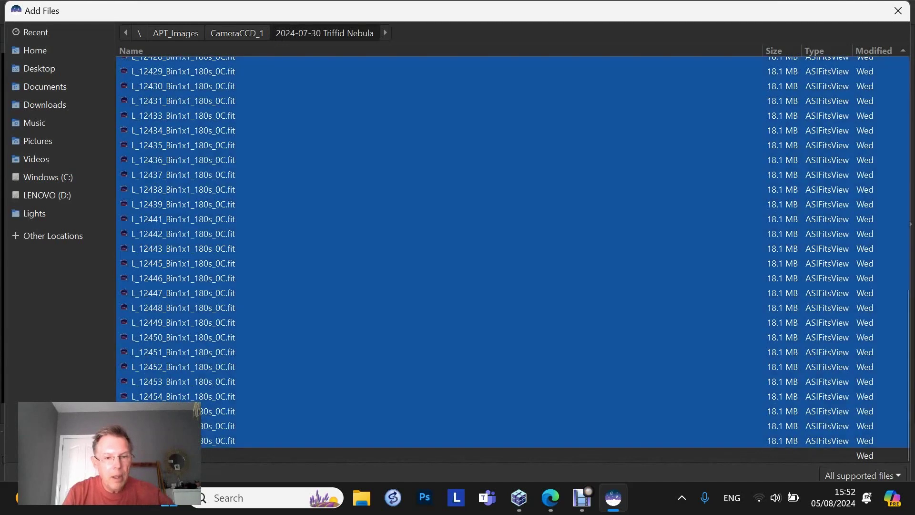
{"action": "key", "text": "Return"}
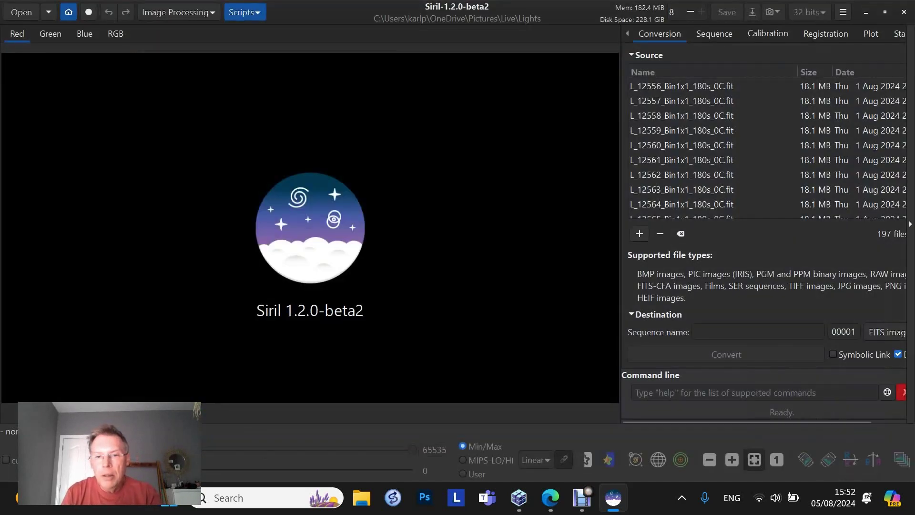
Add every frame in C:\APT_Images\CameraCCD_1\2024-07-29 Triffid Nebula to reach 266 source files
{"action": "key", "text": "Return"}
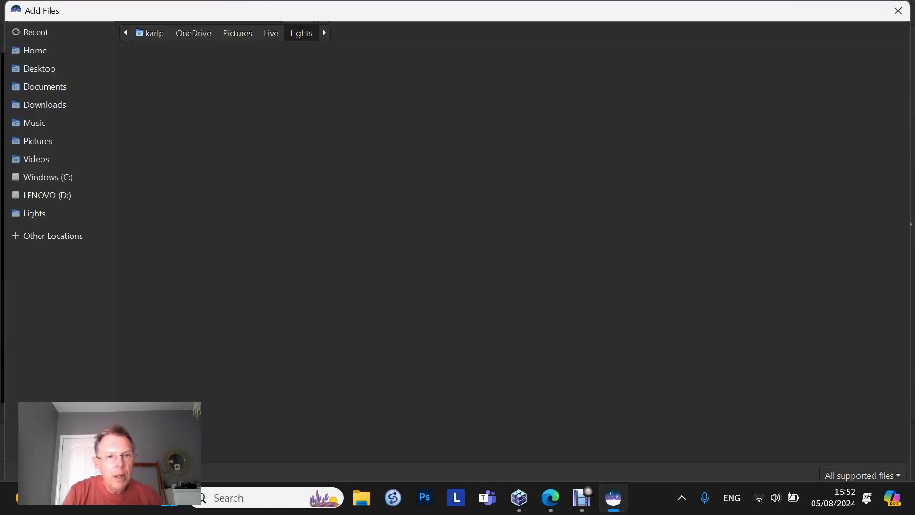
{"action": "left_click", "coordinate": [48, 176]}
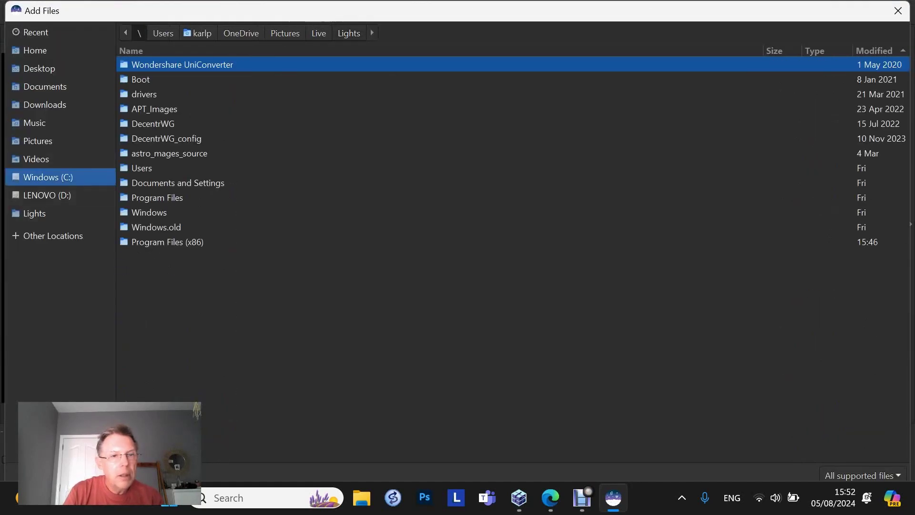
{"action": "double_click", "coordinate": [152, 108]}
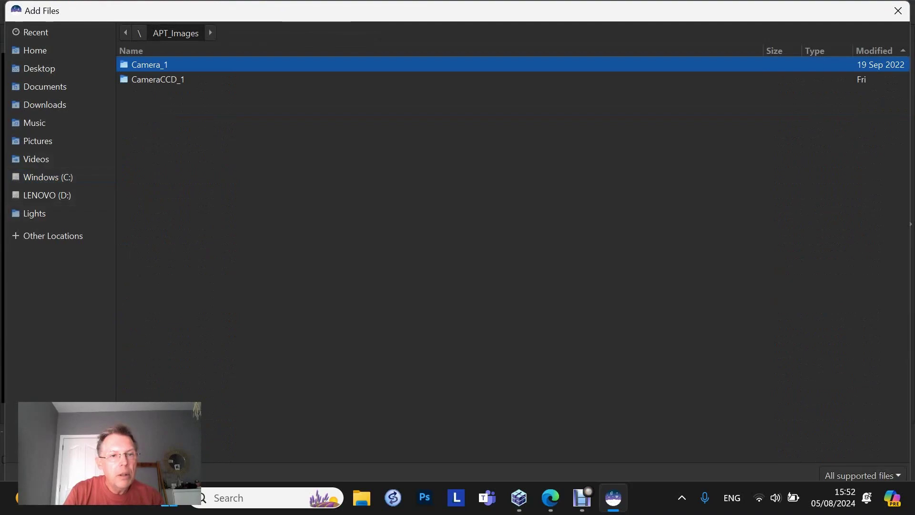
{"action": "key", "text": "Down"}
{"action": "key", "text": "Return"}
{"action": "scroll", "coordinate": [515, 260], "scroll_direction": "down", "scroll_amount": 20}
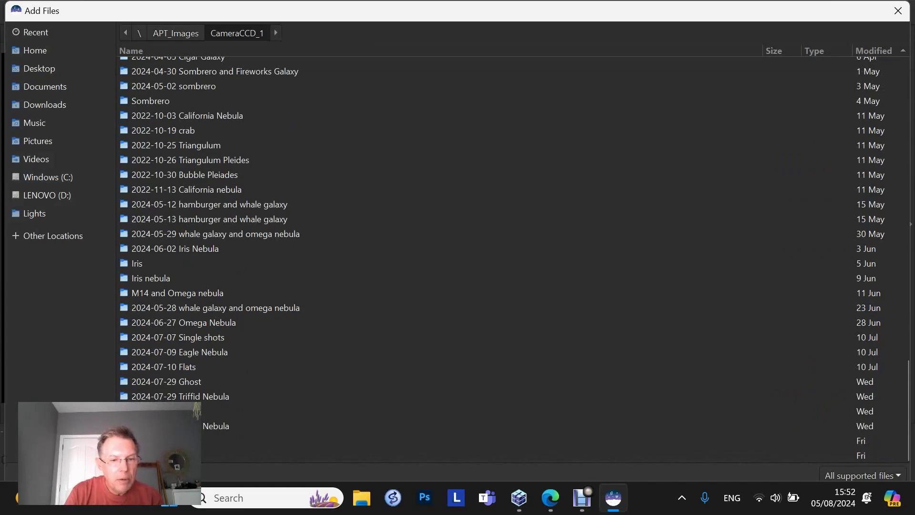
{"action": "double_click", "coordinate": [180, 396]}
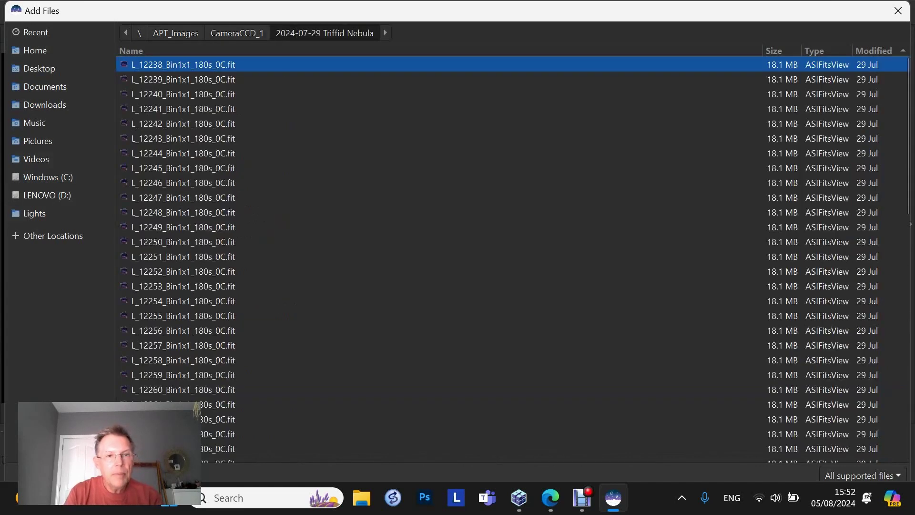
{"action": "scroll", "coordinate": [512, 260], "scroll_direction": "down", "scroll_amount": 10}
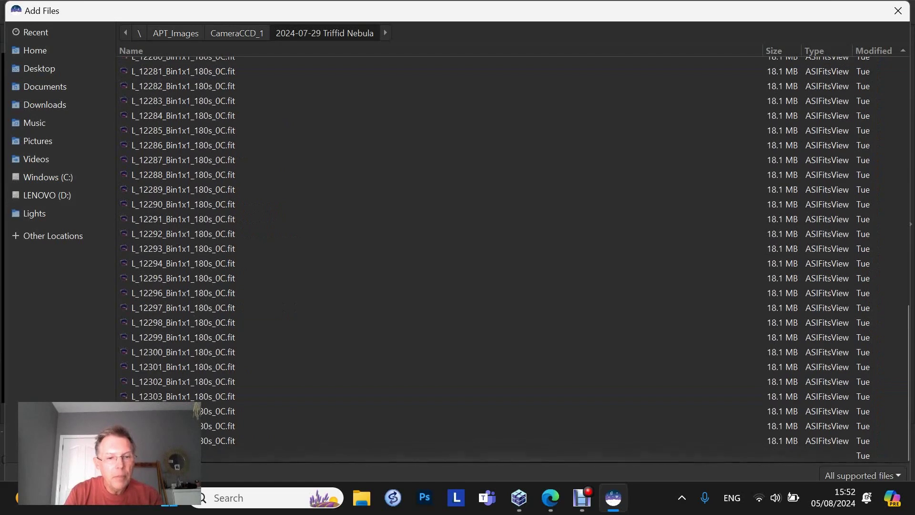
{"action": "left_click", "coordinate": [477, 440]}
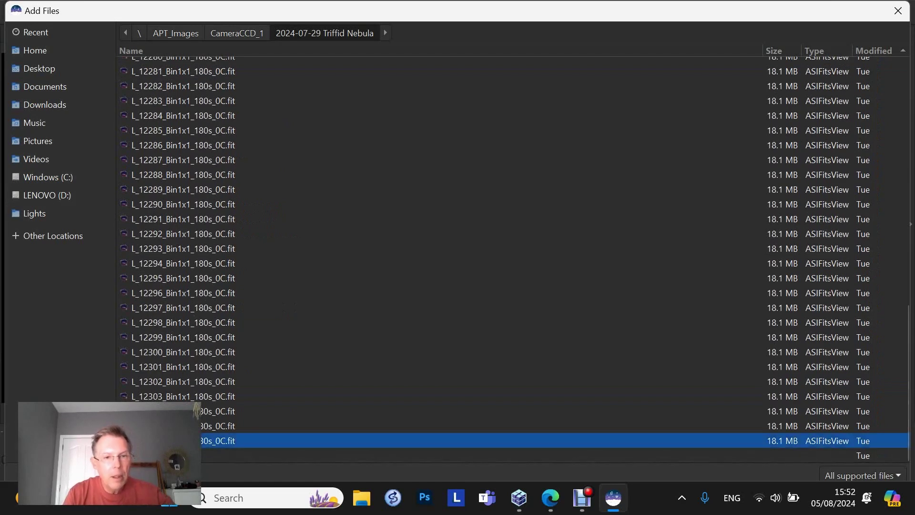
{"action": "scroll", "coordinate": [513, 260], "scroll_direction": "up", "scroll_amount": 10}
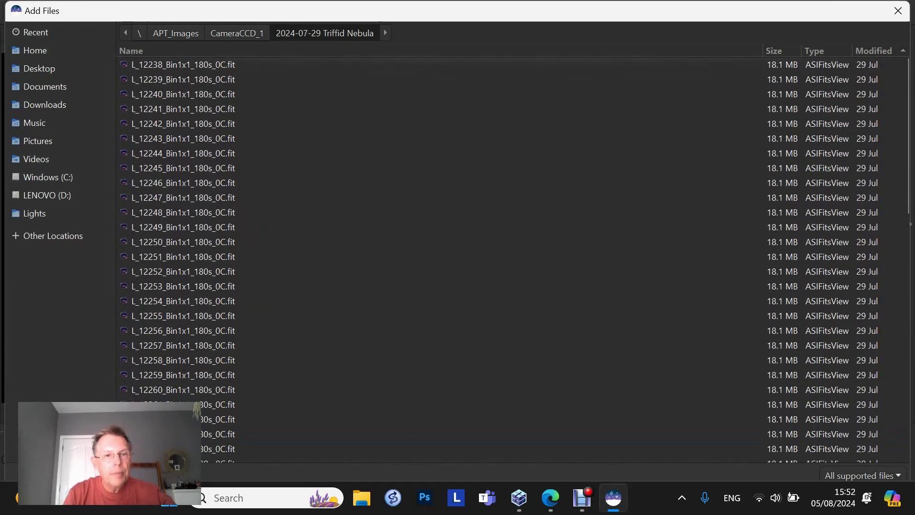
{"action": "key", "text": "ctrl+a"}
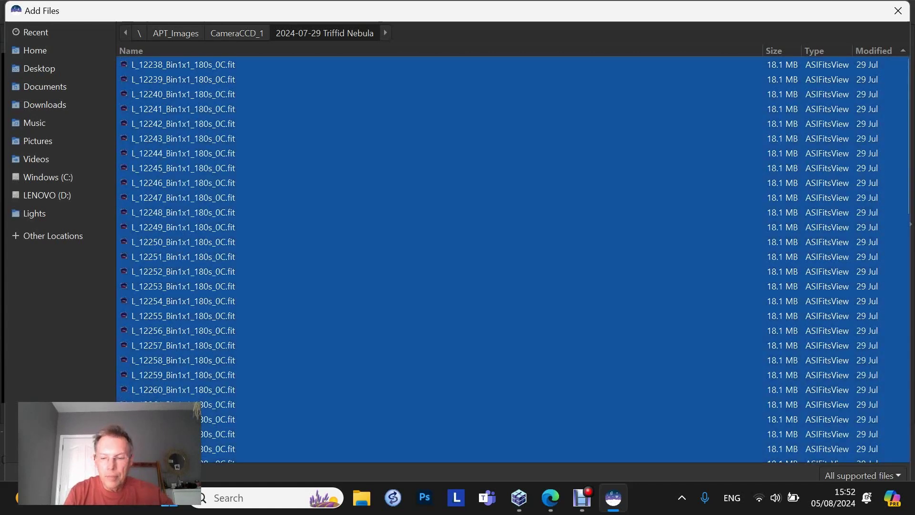
{"action": "key", "text": "Return"}
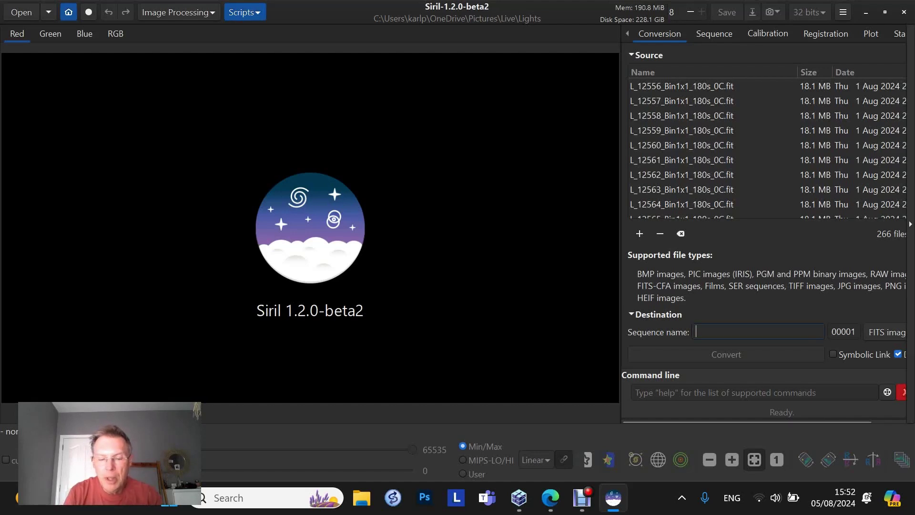
Enter Triffid266180RGB as the sequence name and convert the 266 frames
{"action": "type", "text": "Tr"}
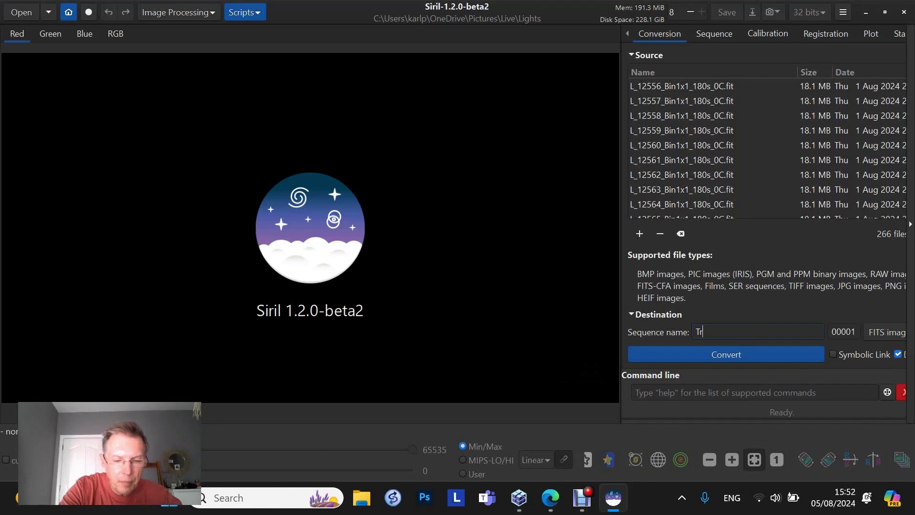
{"action": "type", "text": "iff"}
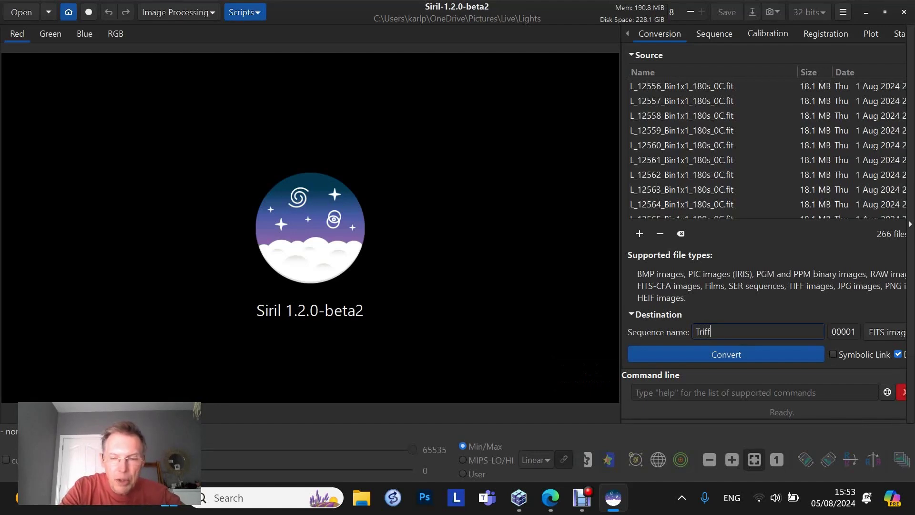
{"action": "type", "text": "id"}
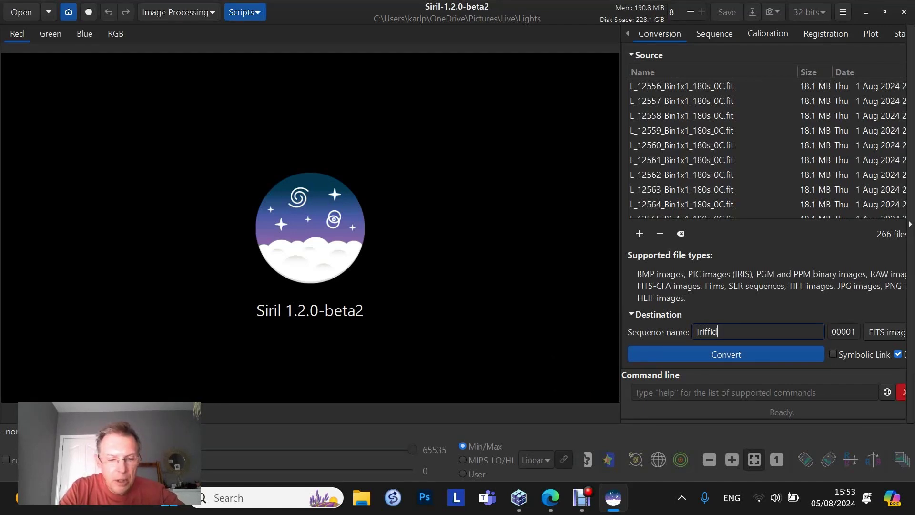
{"action": "type", "text": "266"}
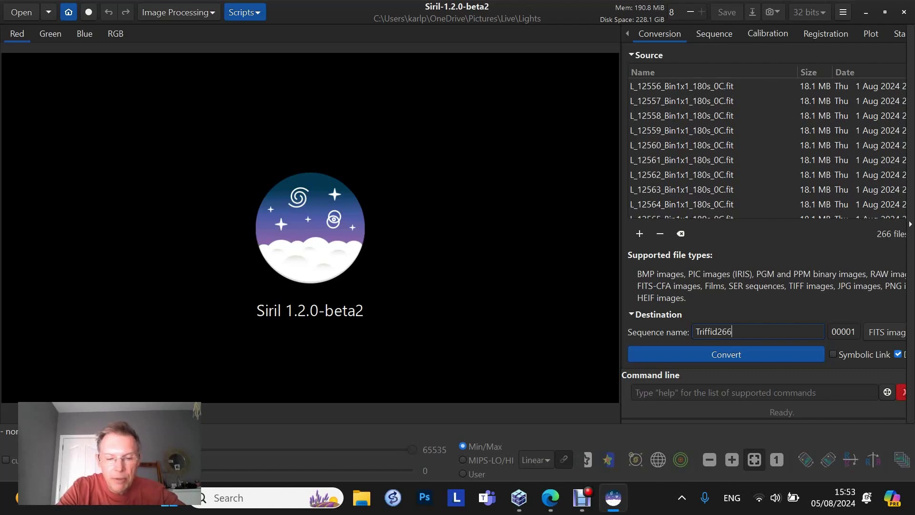
{"action": "type", "text": "180"}
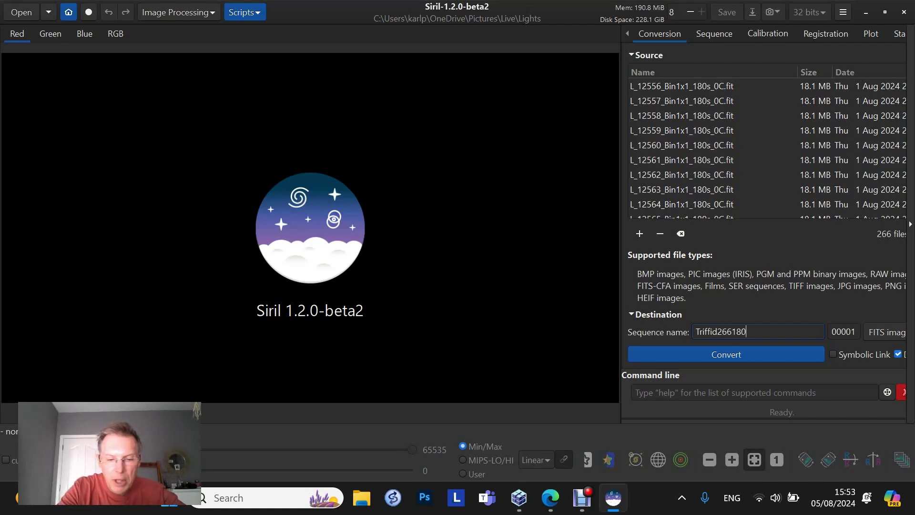
{"action": "type", "text": "RGB"}
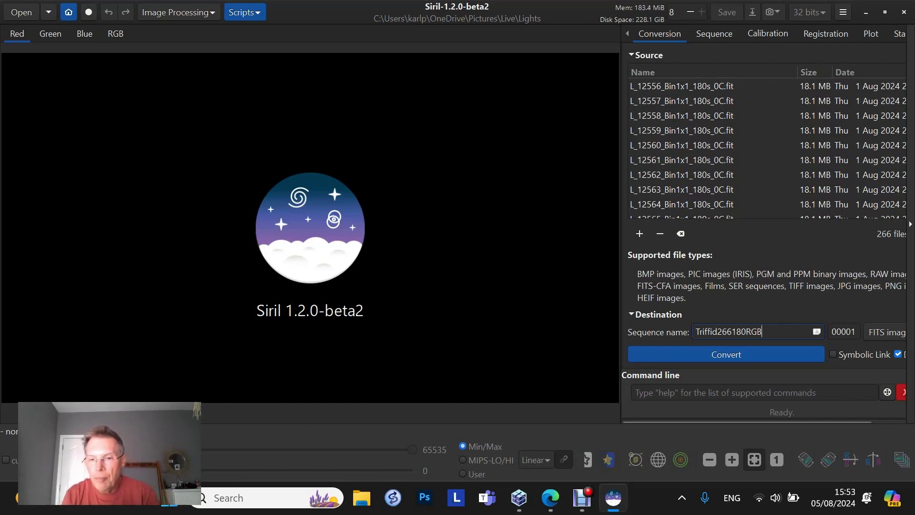
{"action": "left_click", "coordinate": [726, 354]}
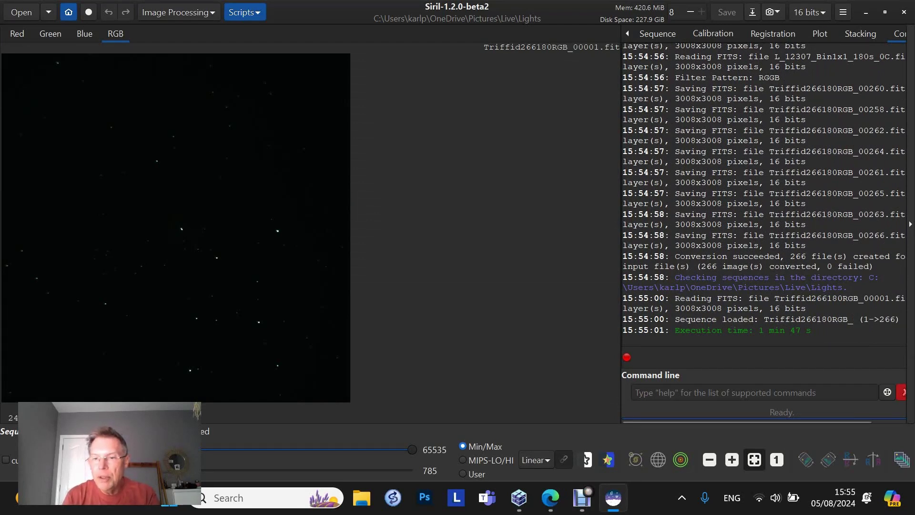
Highlight the '0 failed' result in the conversion log
{"action": "left_click_drag", "start_coordinate": [828, 266], "coordinate": [869, 267]}
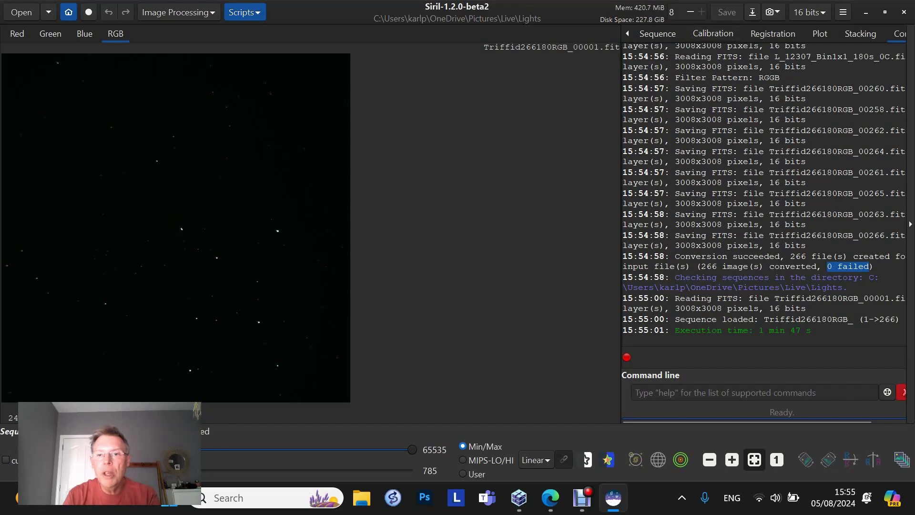
Run Global Star Alignment registration on the Triffid266180RGB_ sequence
{"action": "left_click", "coordinate": [773, 34]}
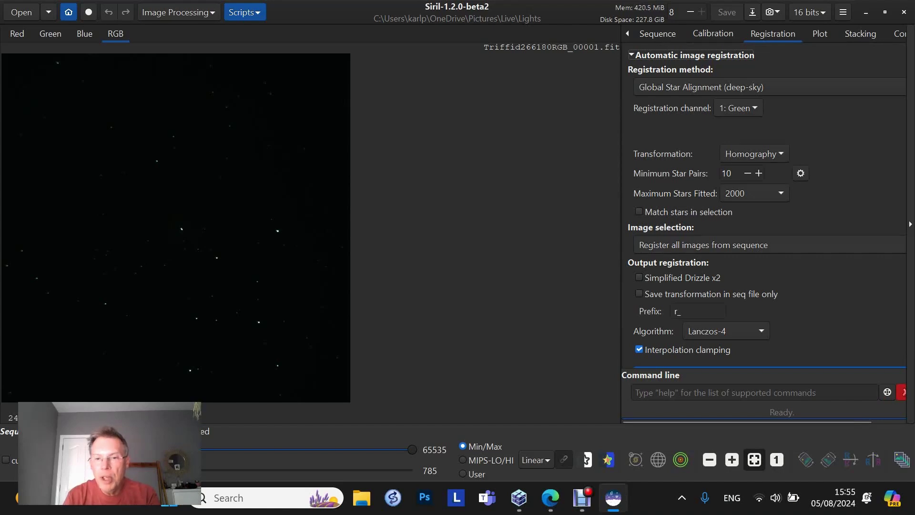
{"action": "scroll", "coordinate": [767, 215], "scroll_direction": "down", "scroll_amount": 3}
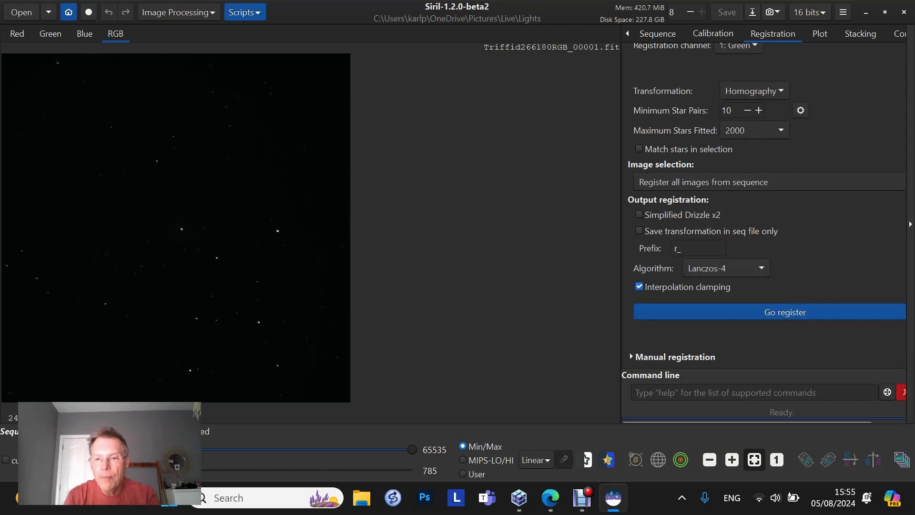
{"action": "left_click", "coordinate": [785, 312]}
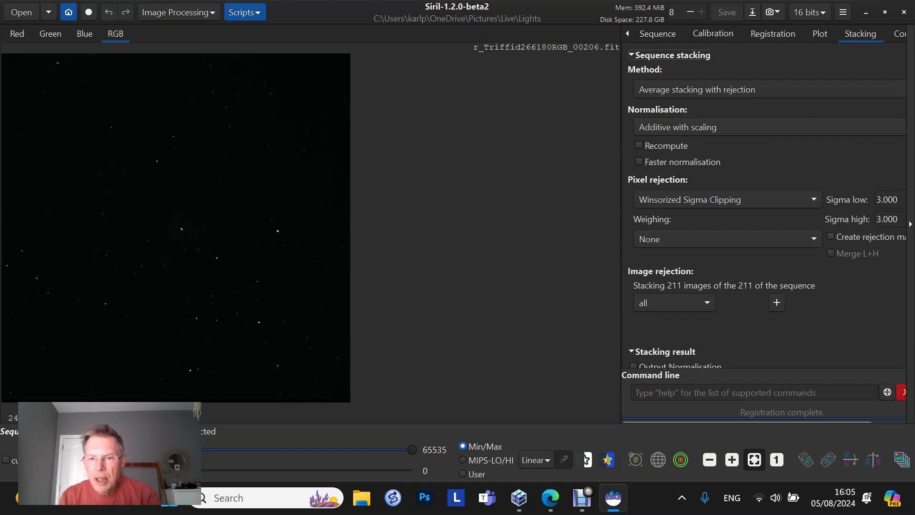
Start average stacking with Winsorized Sigma Clipping on the 211 registered frames
{"action": "scroll", "coordinate": [765, 215], "scroll_direction": "down", "scroll_amount": 3}
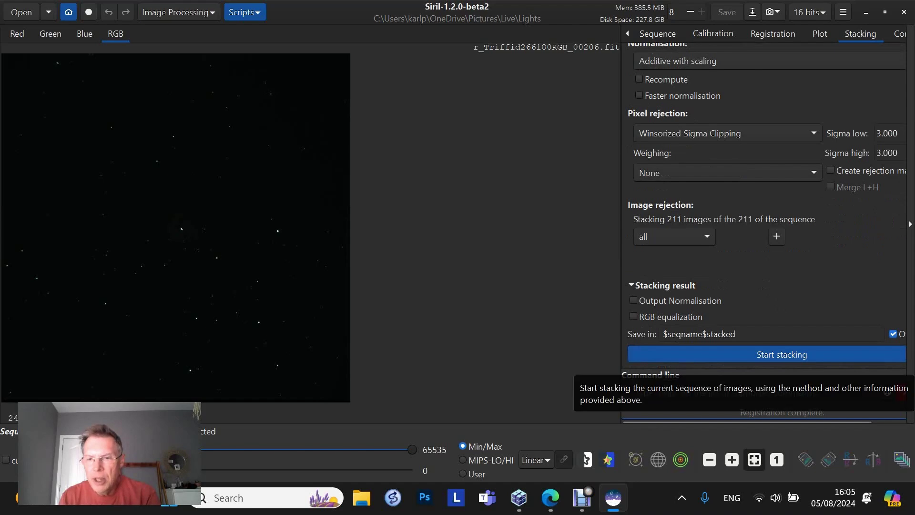
{"action": "left_click", "coordinate": [763, 354]}
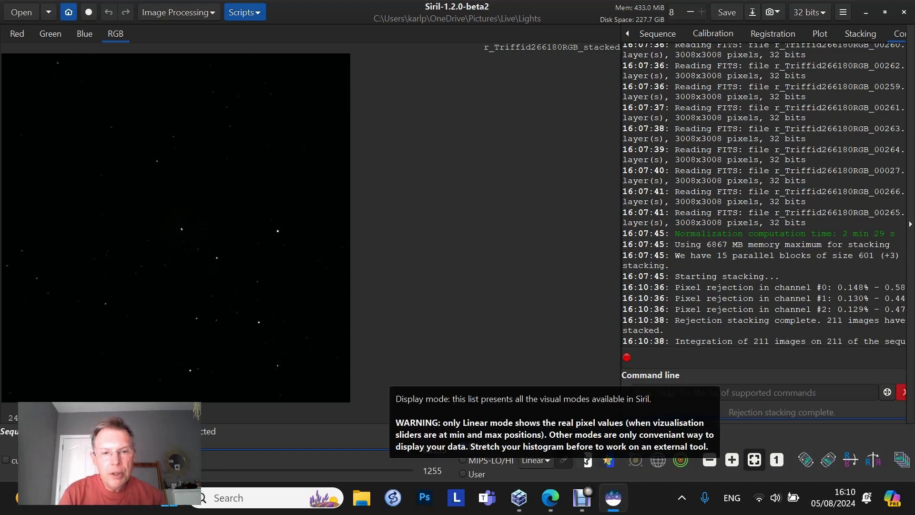
Change the display mode from Linear to AutoStretch
{"action": "left_click", "coordinate": [535, 460]}
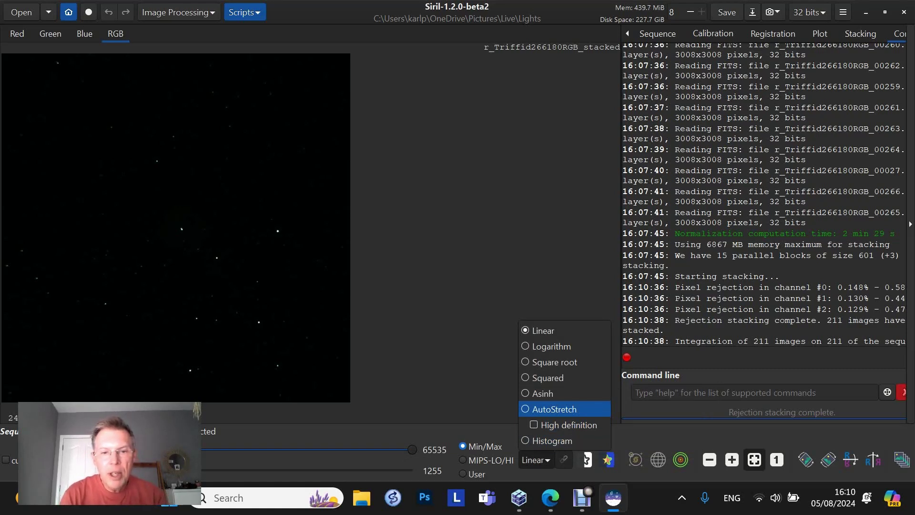
{"action": "key", "text": "Escape"}
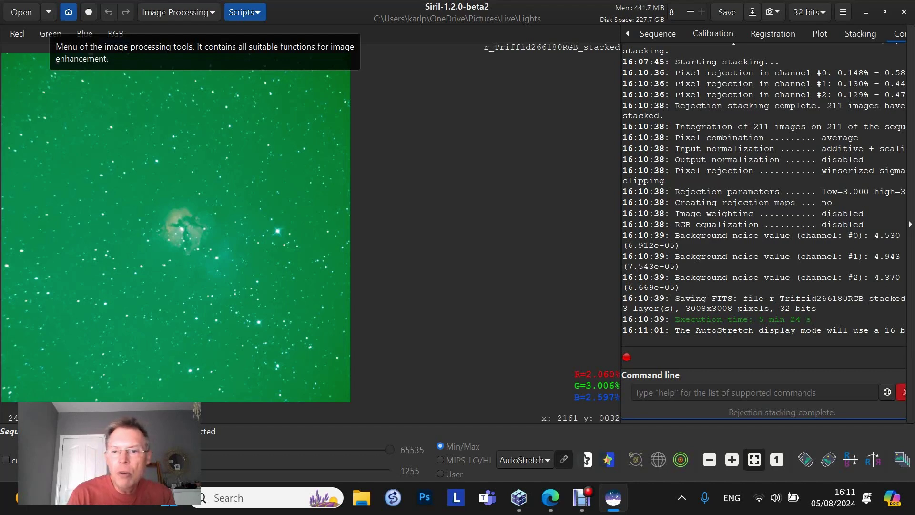
Open Image Processing > Color Calibration and move the dialog off the image
{"action": "left_click", "coordinate": [177, 12]}
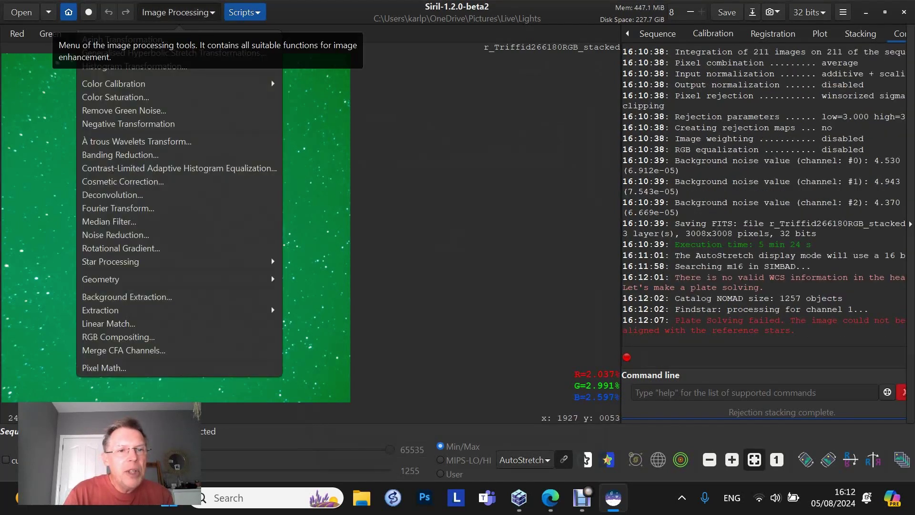
{"action": "left_click", "coordinate": [113, 84]}
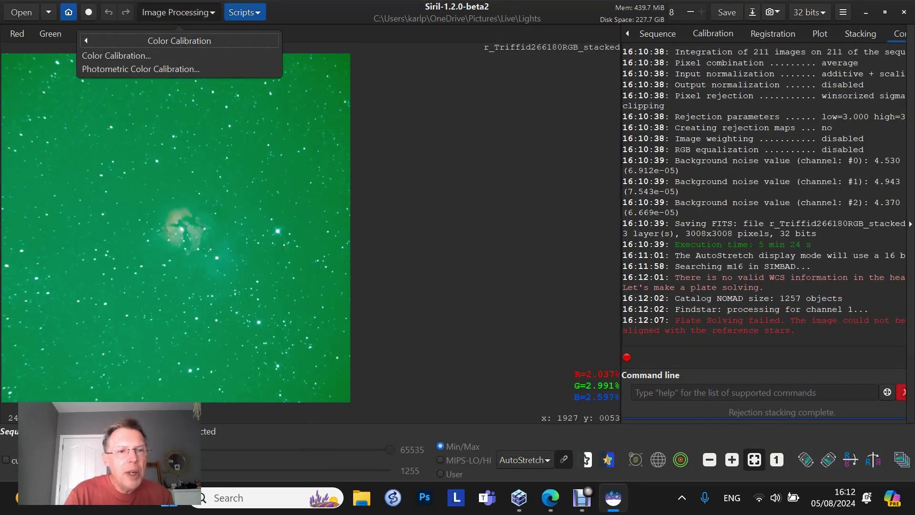
{"action": "left_click", "coordinate": [117, 55]}
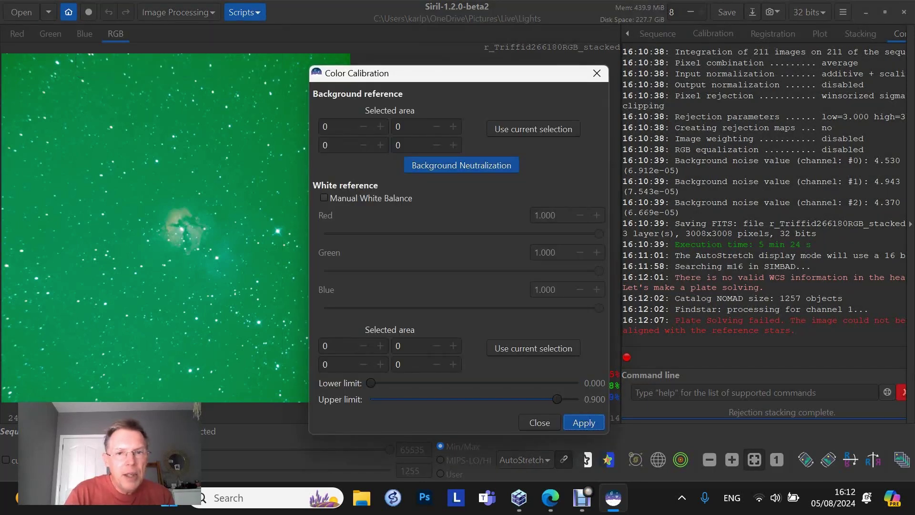
{"action": "left_click_drag", "start_coordinate": [429, 75], "coordinate": [615, 57]}
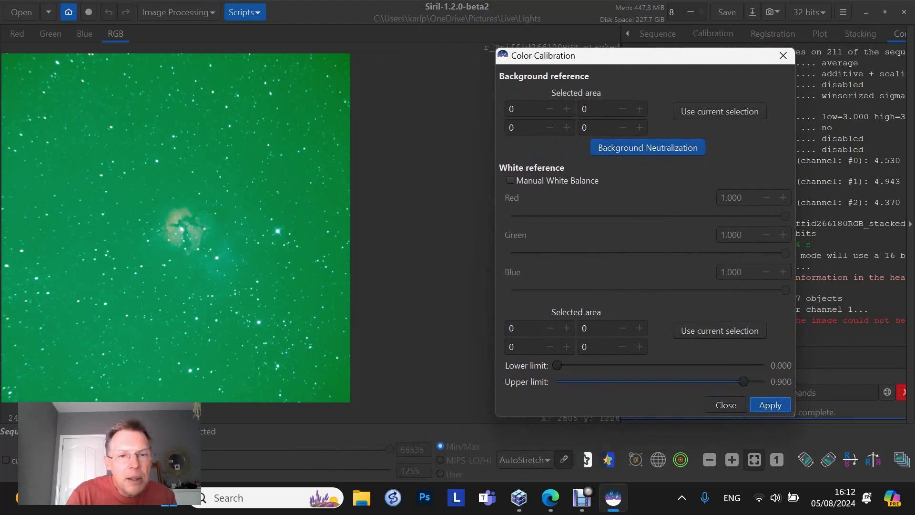
Set an empty-sky patch above the nebula as background reference and neutralize the background
{"action": "left_click", "coordinate": [247, 160]}
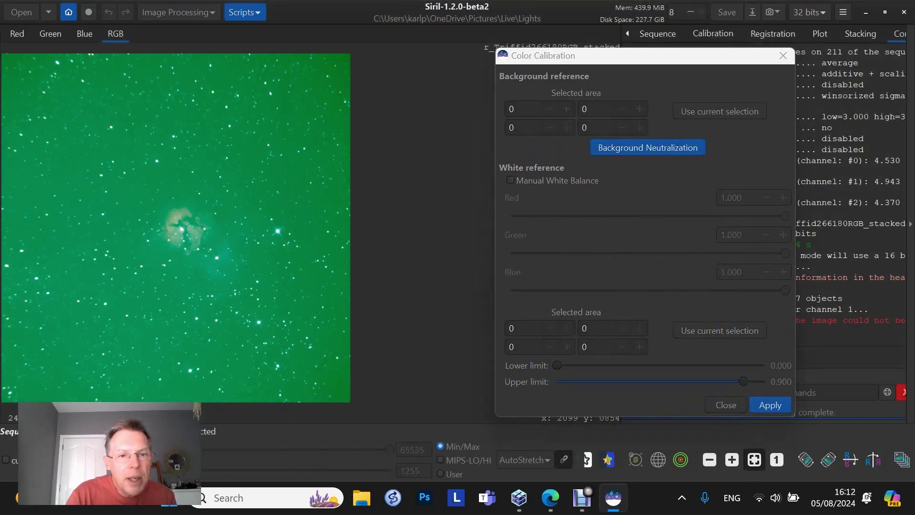
{"action": "left_click_drag", "start_coordinate": [248, 168], "coordinate": [259, 167]}
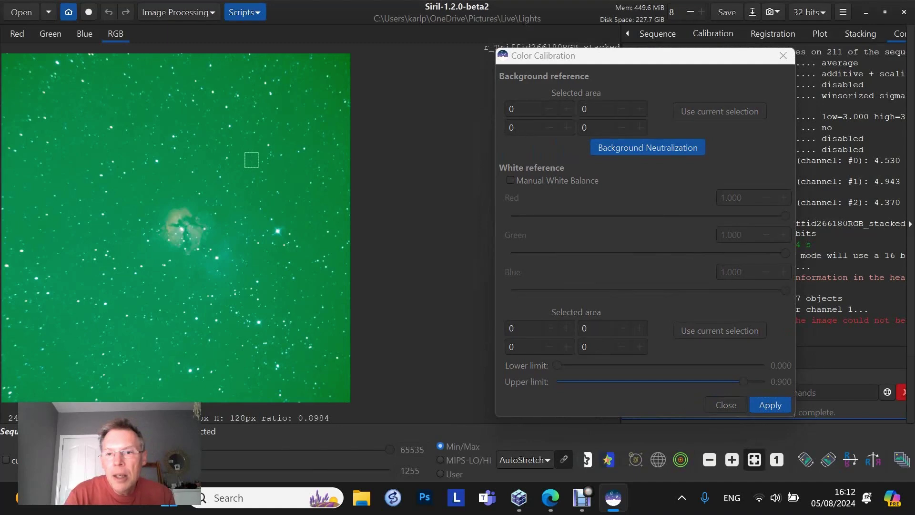
{"action": "left_click", "coordinate": [719, 111]}
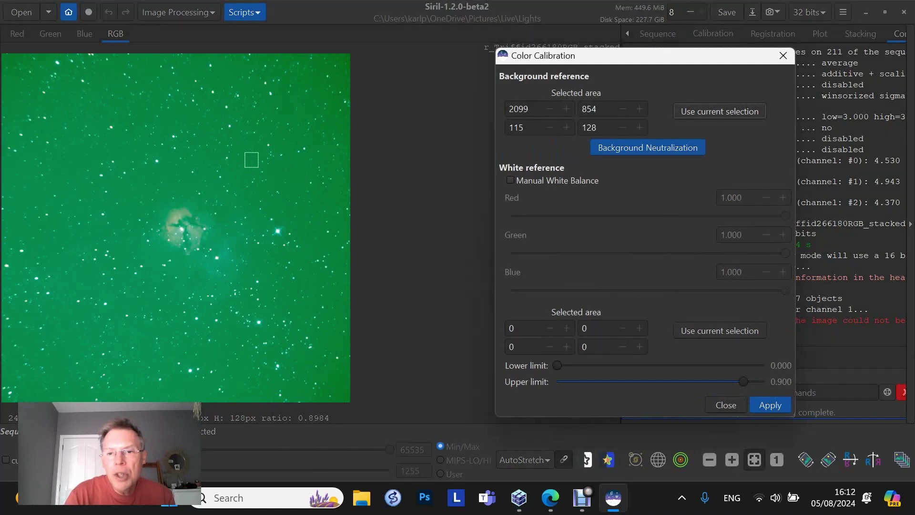
{"action": "left_click", "coordinate": [648, 148]}
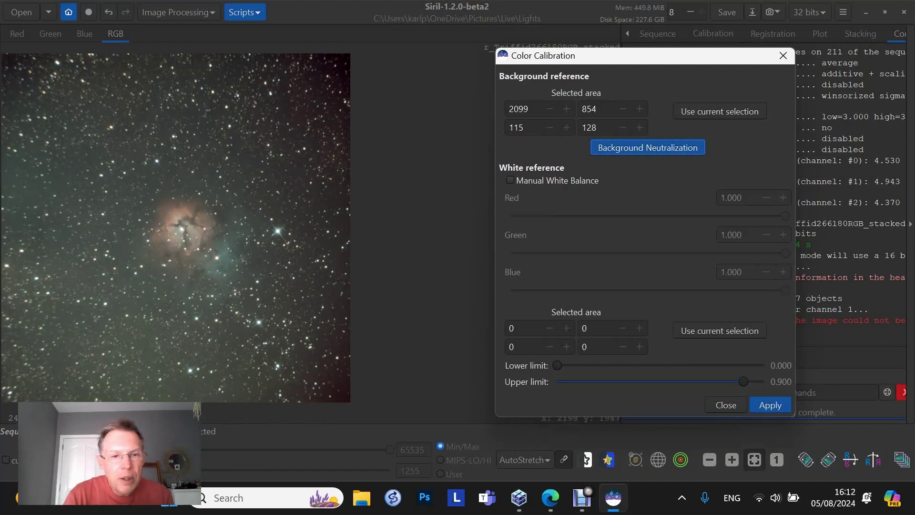
Use a selected star as white reference, apply the calibration, and close the dialog
{"action": "left_click", "coordinate": [279, 227]}
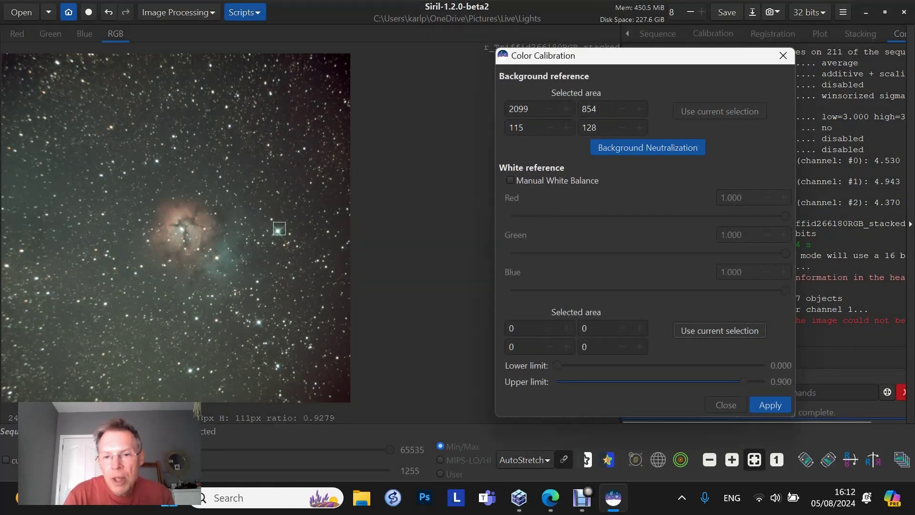
{"action": "left_click", "coordinate": [719, 330]}
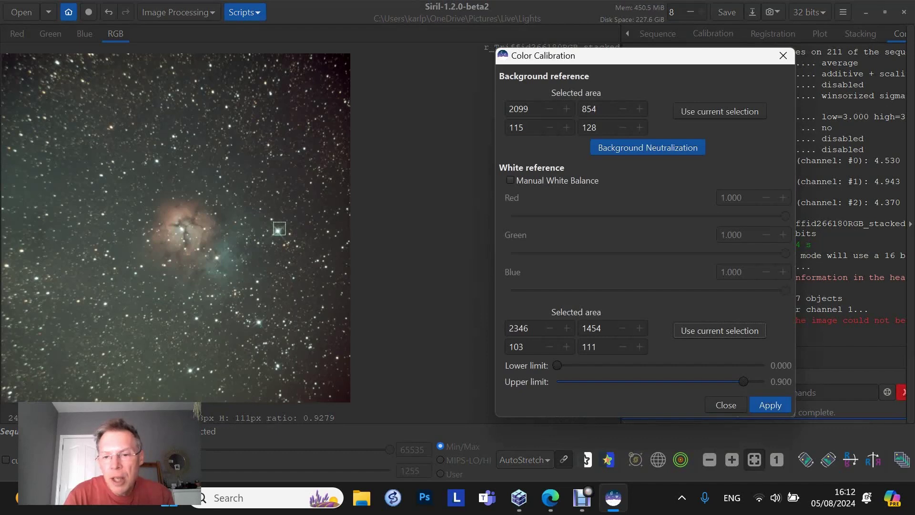
{"action": "left_click", "coordinate": [771, 405]}
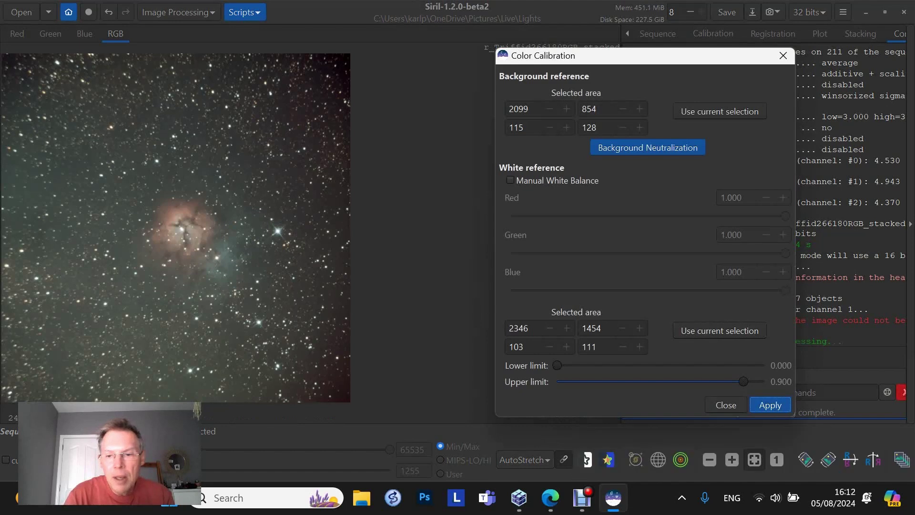
{"action": "left_click", "coordinate": [725, 404]}
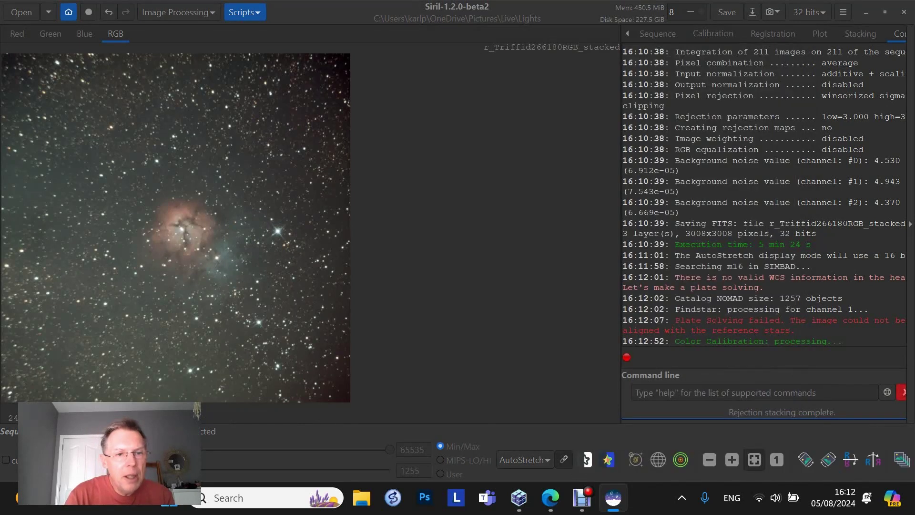